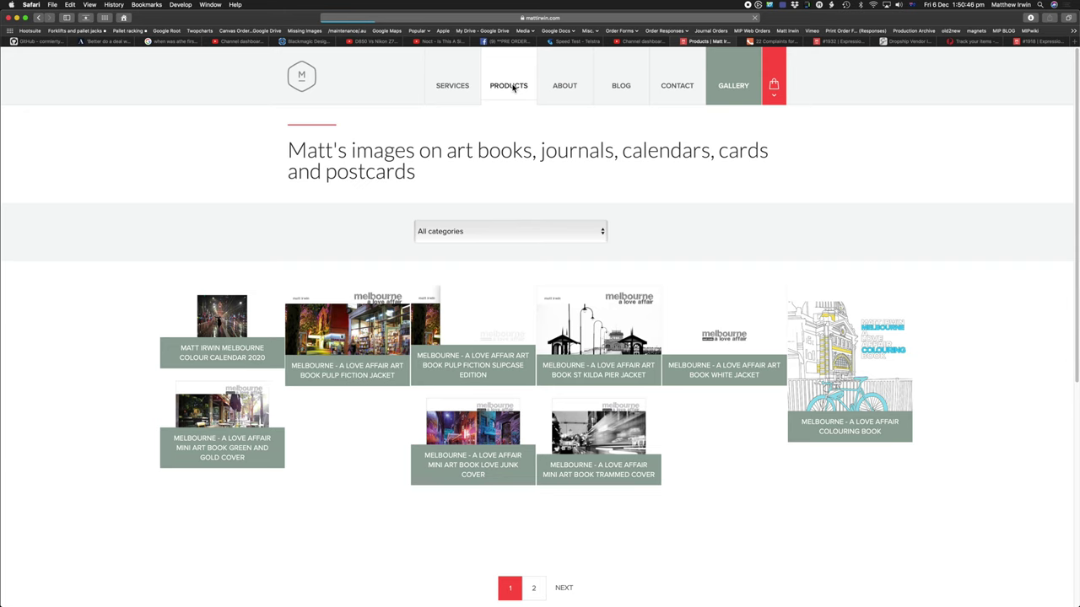
Step: Show the full calendar grid preview on the Melbourne Colour Calendar 2020 product page in Safari
left_click(509, 85)
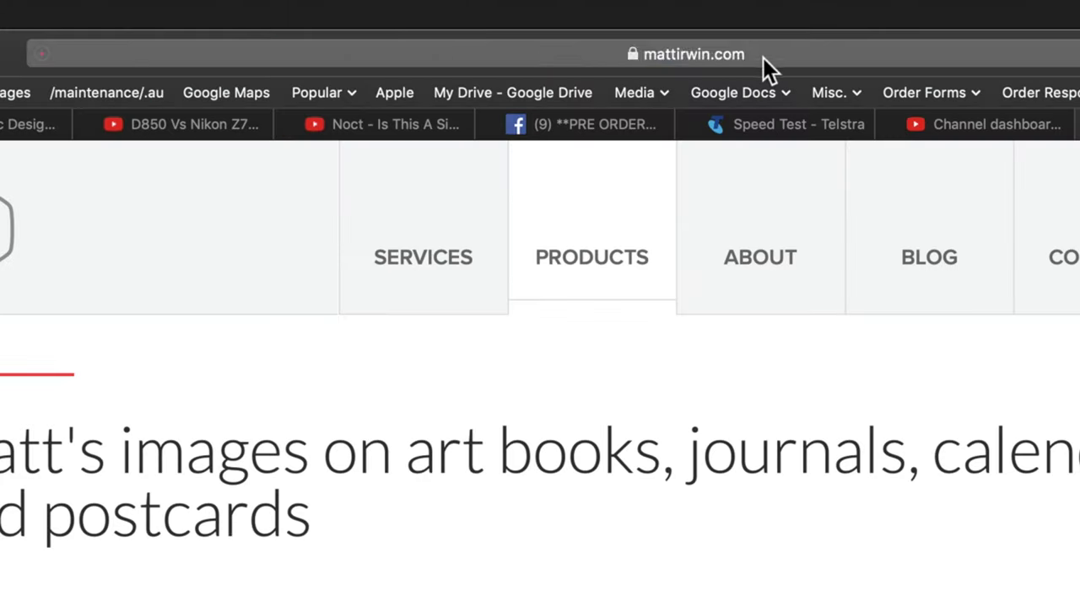
left_click(564, 19)
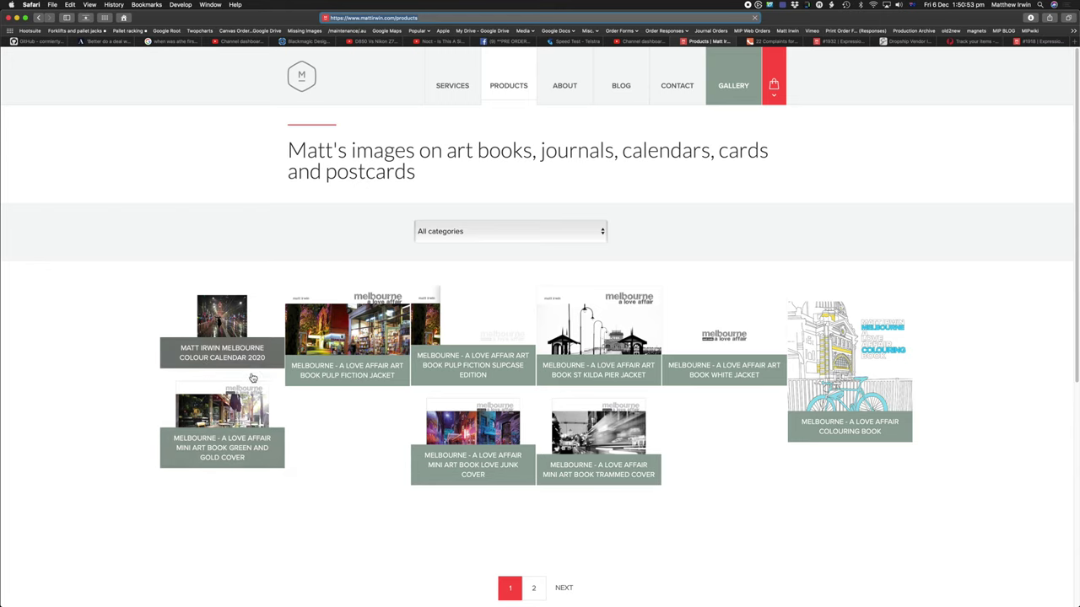
left_click(222, 325)
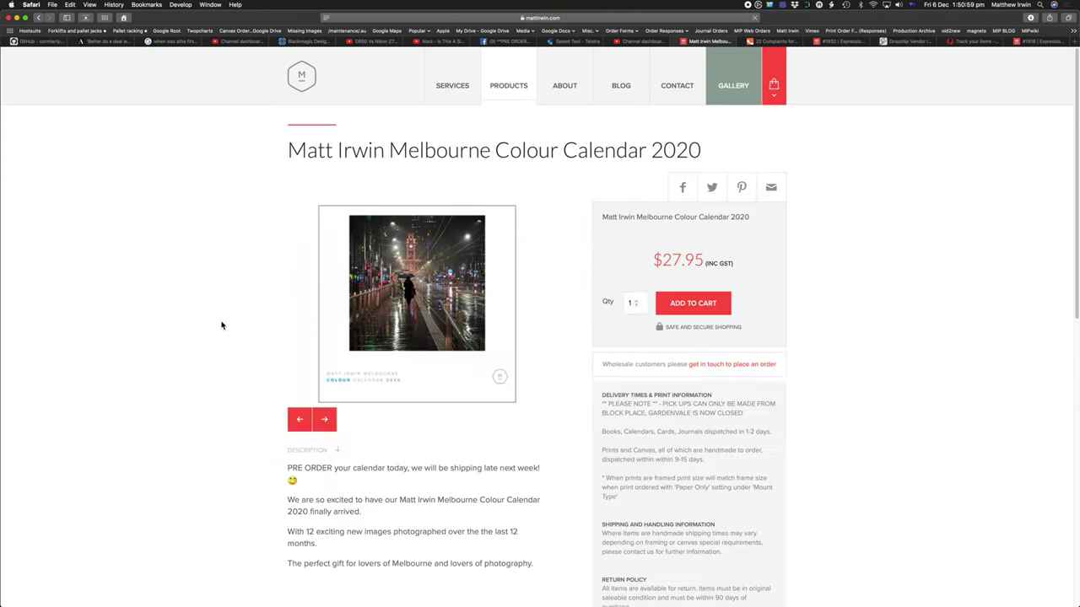
left_click(301, 419)
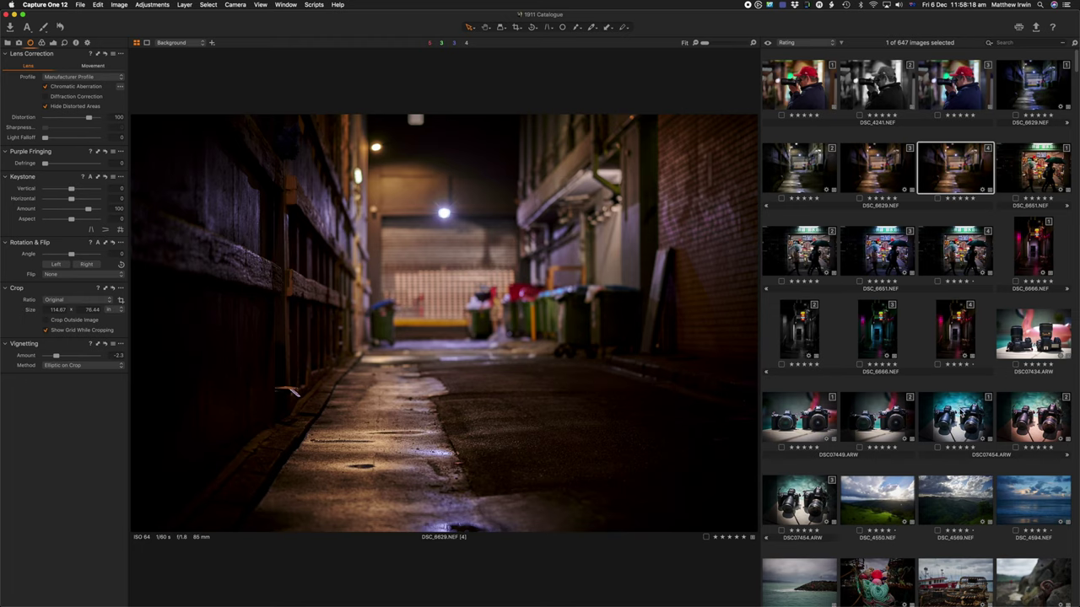
Step: Browse night-street photos DSC_6651, DSC_6623 and DSC_6657, ending on tram street photo DSC_6669
left_click(964, 419)
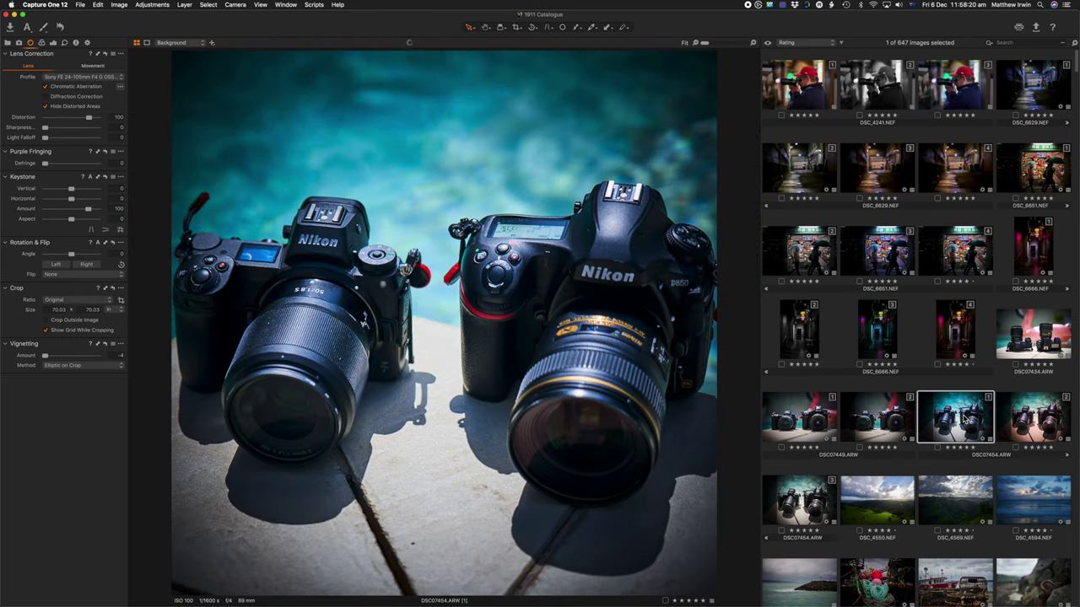
left_click(954, 95)
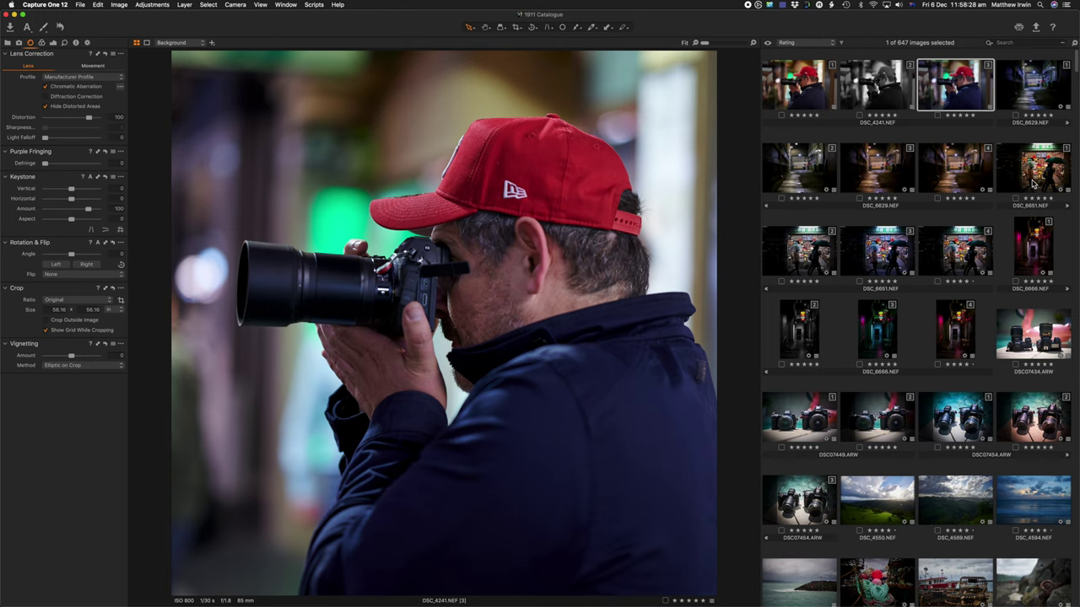
left_click(970, 244)
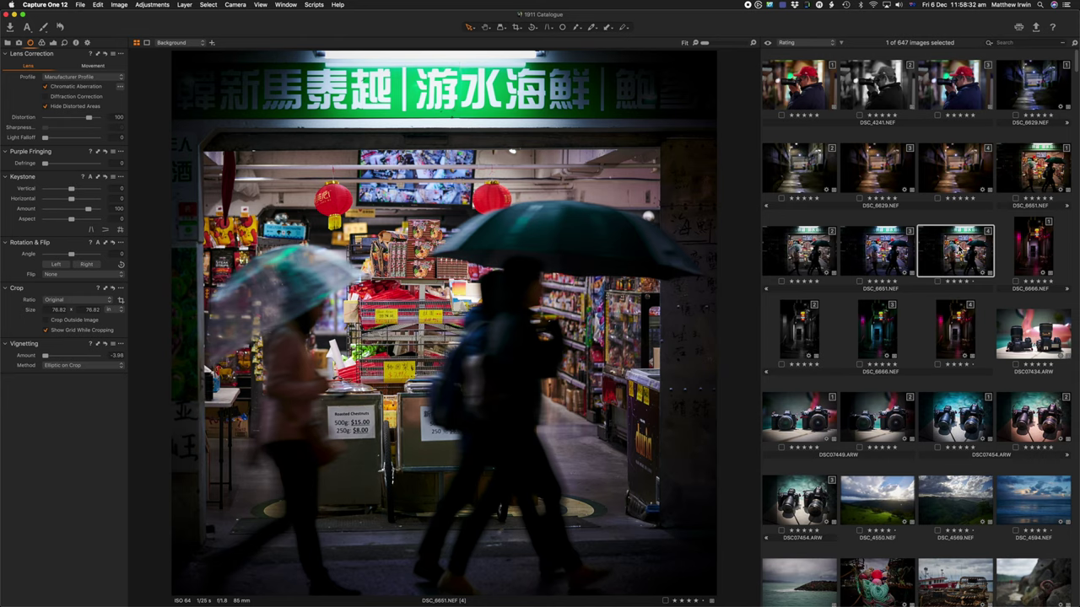
scroll(916, 328, "down", 5)
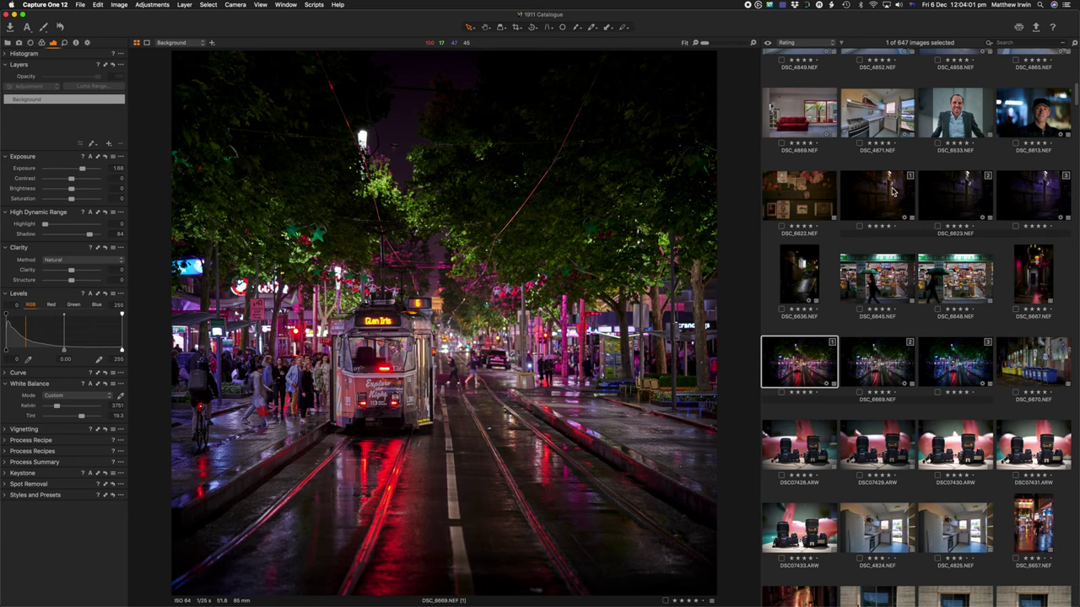
left_click(890, 193)
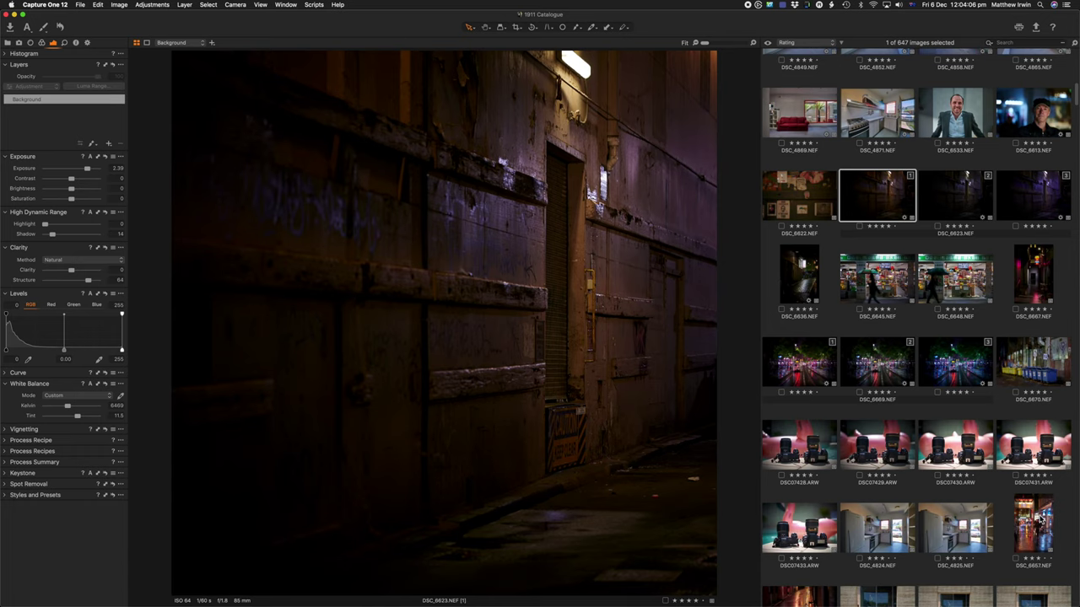
left_click(1040, 522)
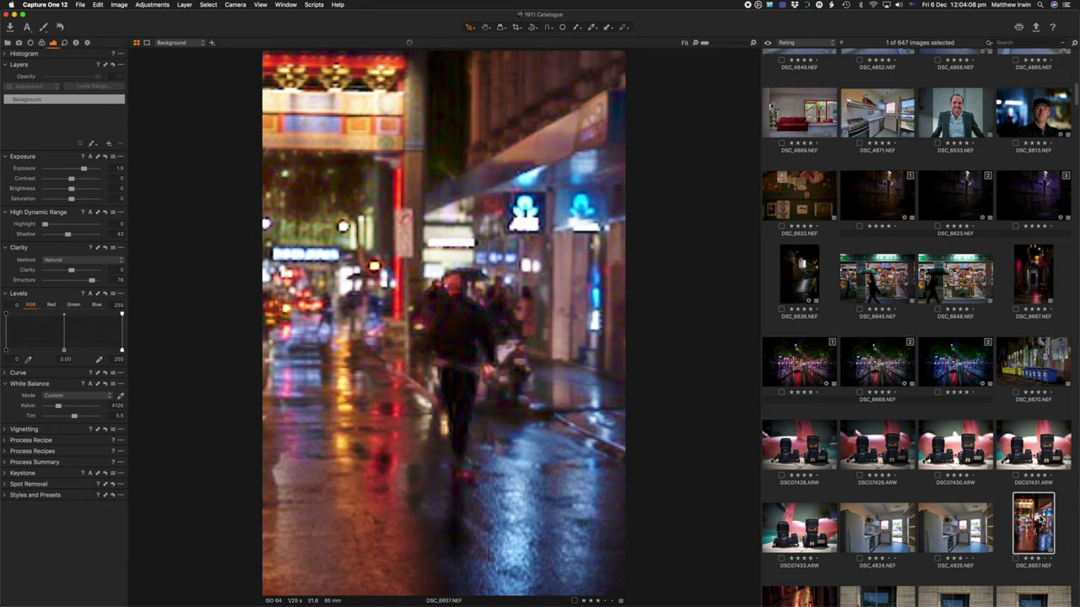
left_click(810, 363)
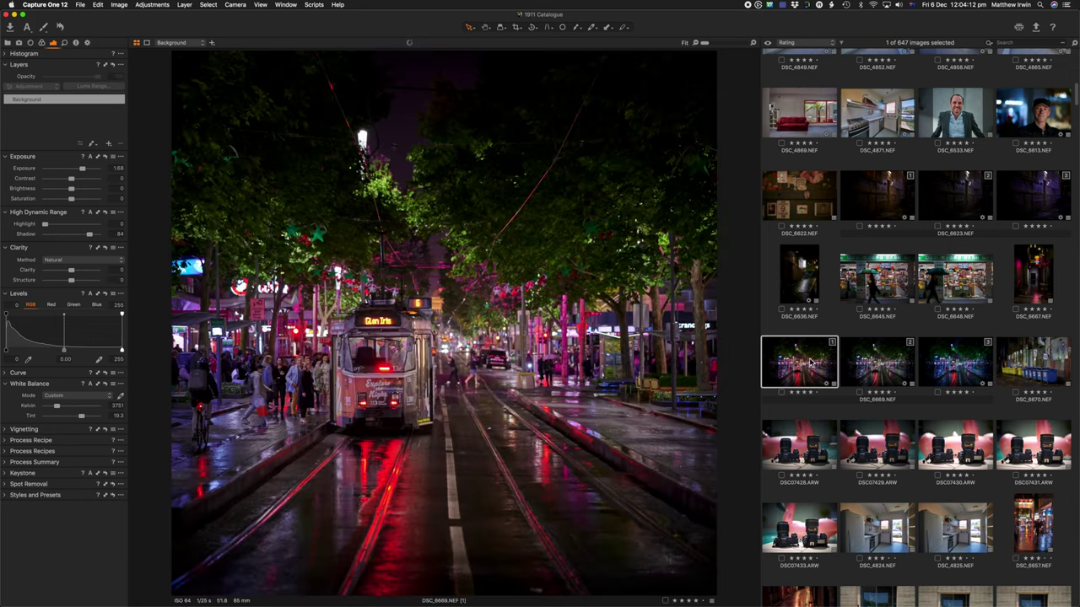
key("super+Tab")
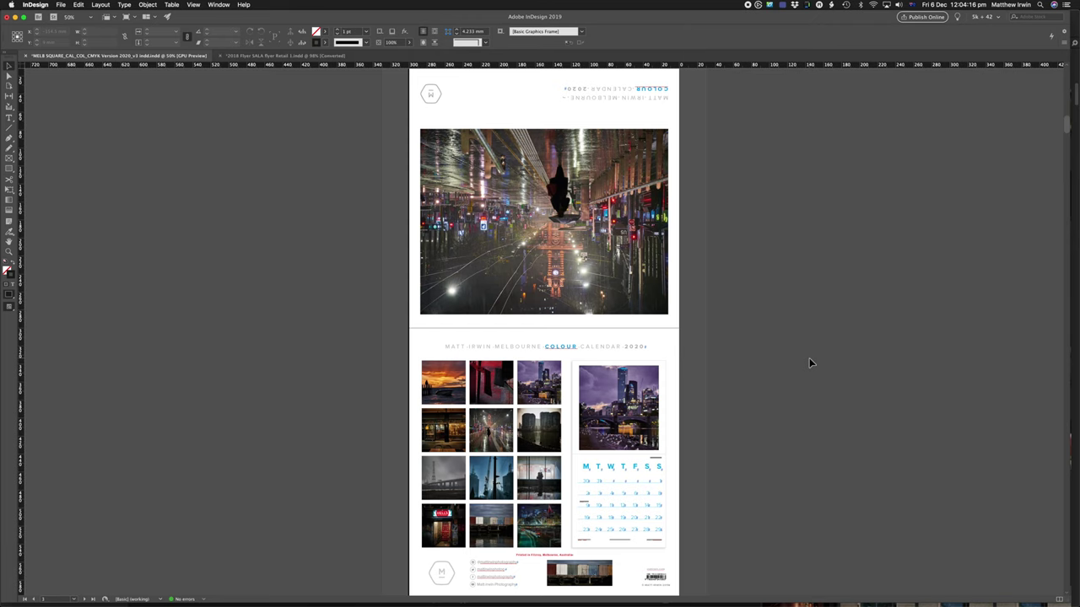
Step: Scroll through the calendar pages and select the back page's twelve-photo grid and calendar group
scroll(810, 363, "down", 2)
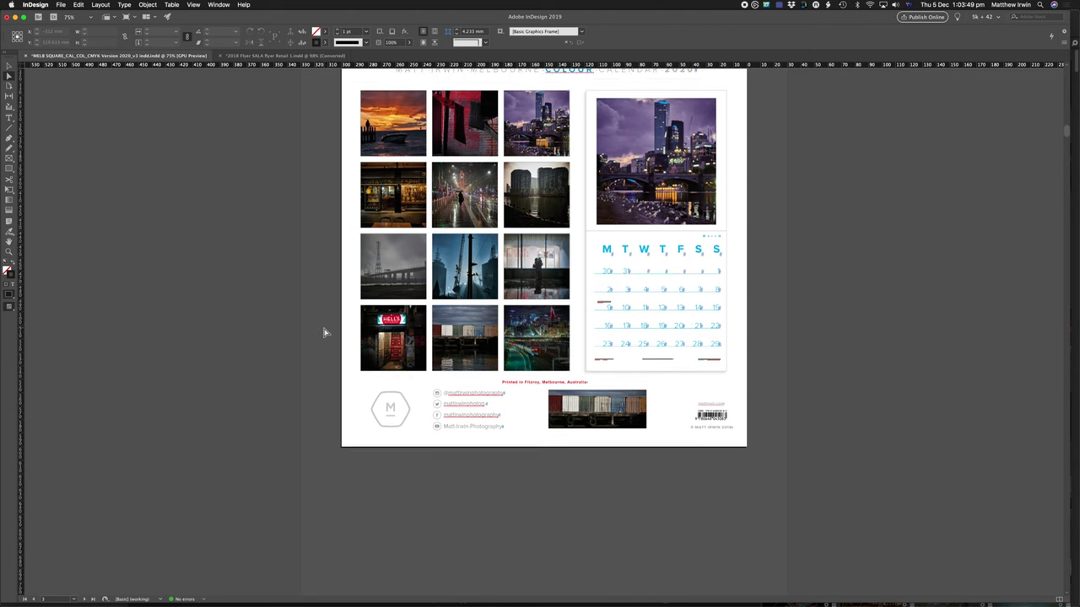
scroll(325, 332, "up", 3)
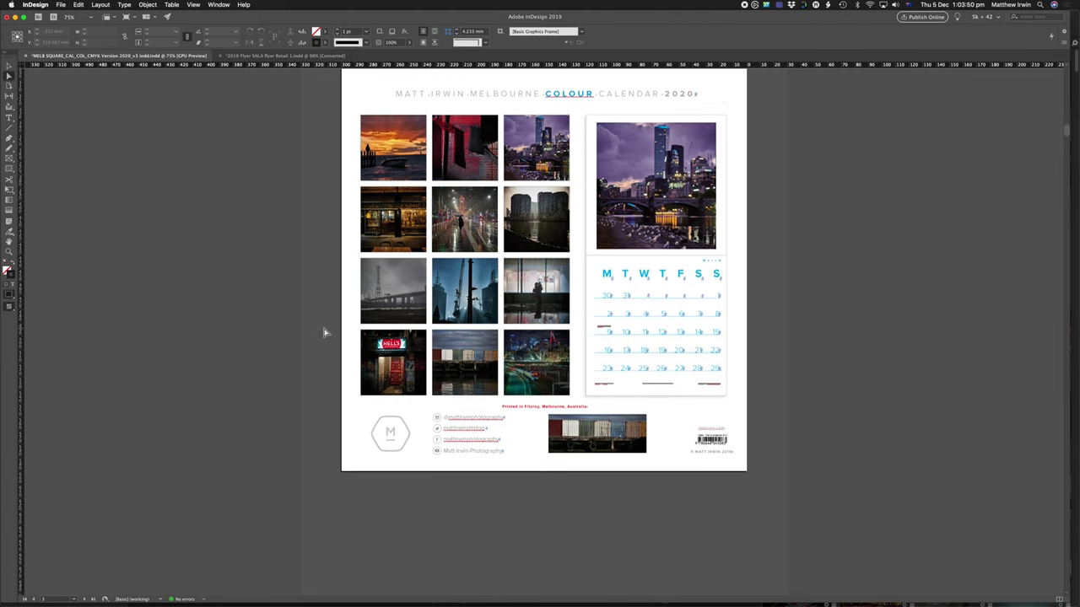
scroll(323, 332, "up", 5)
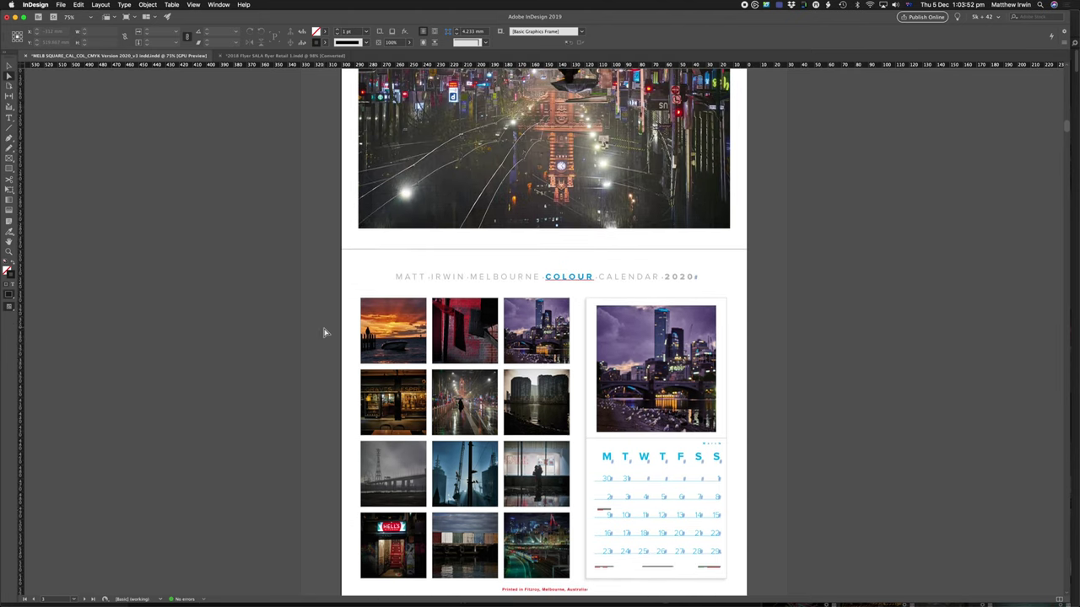
scroll(323, 332, "up", 2)
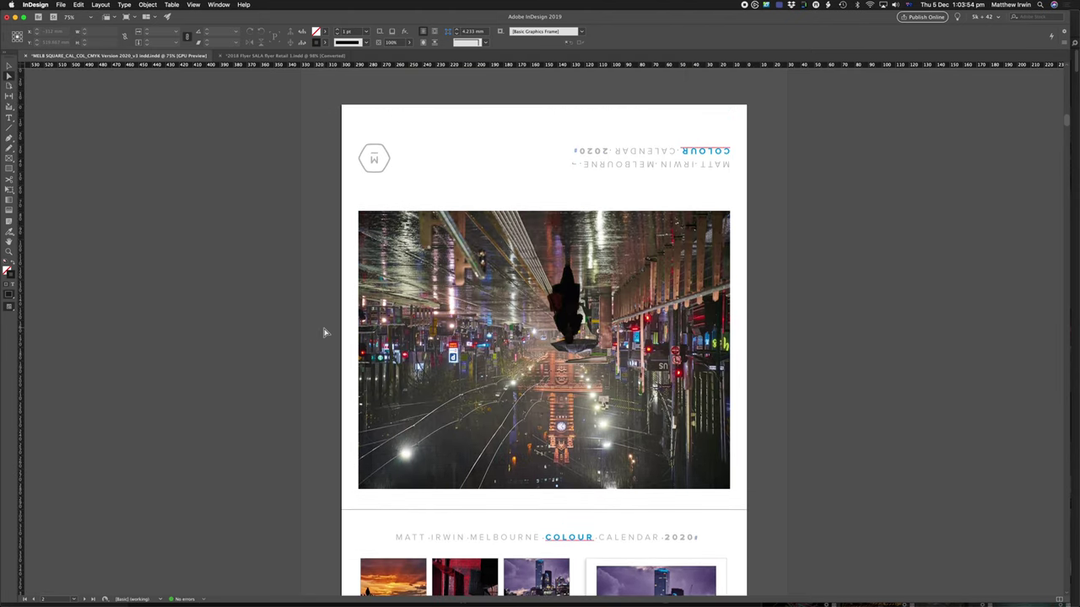
scroll(323, 333, "down", 8)
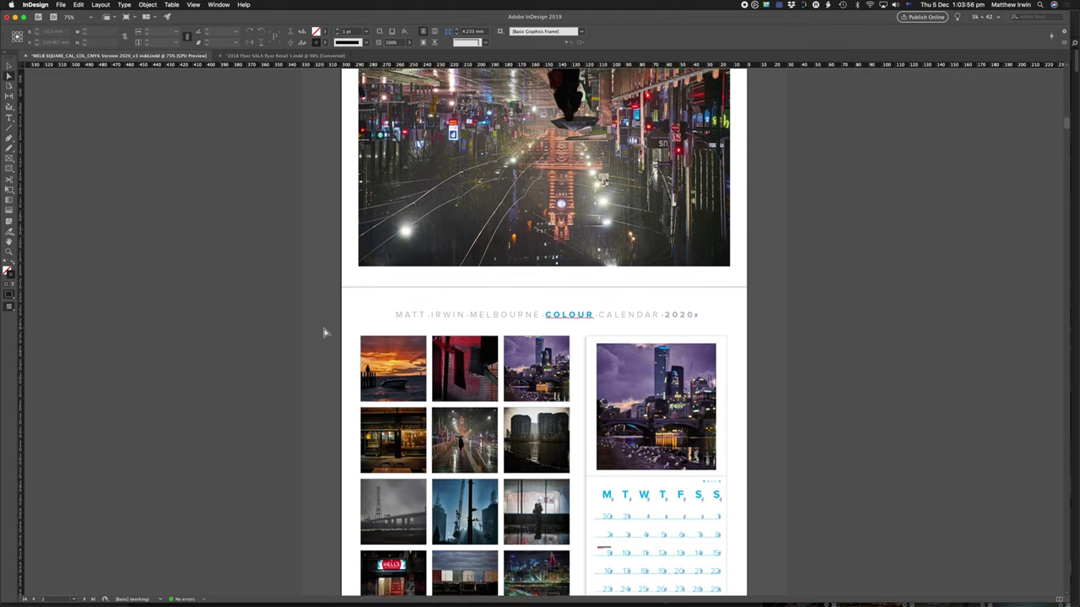
scroll(324, 333, "down", 1)
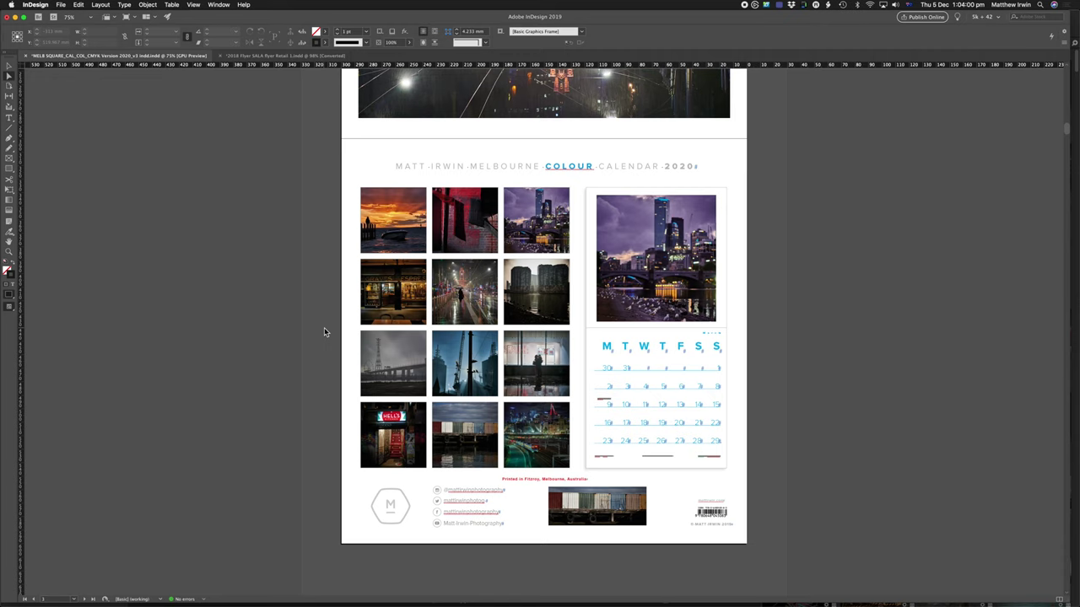
left_click(436, 211)
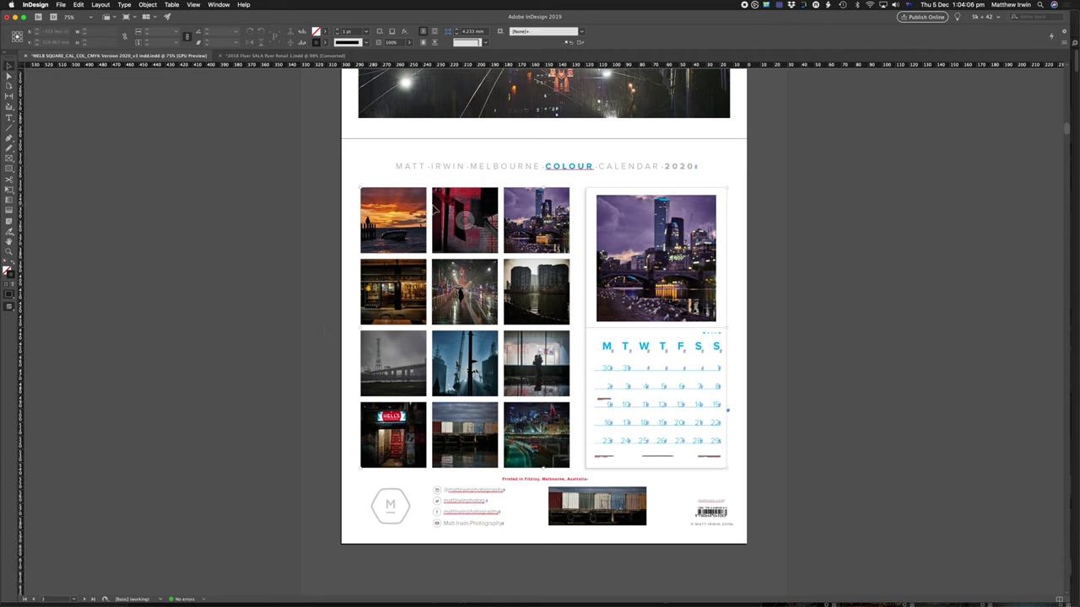
left_click(421, 209)
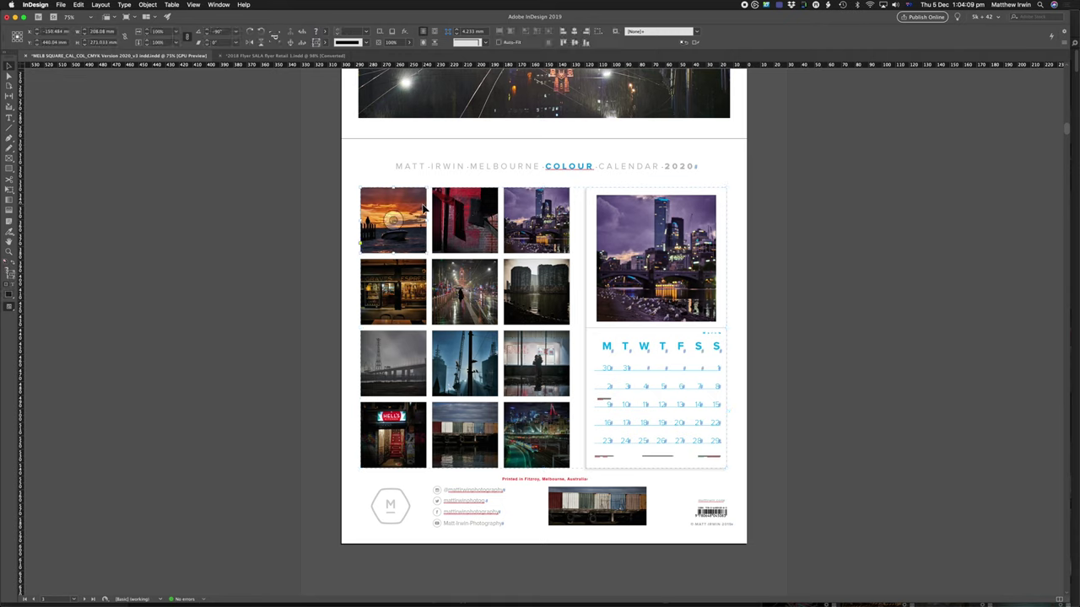
left_click_drag(413, 213, 373, 196)
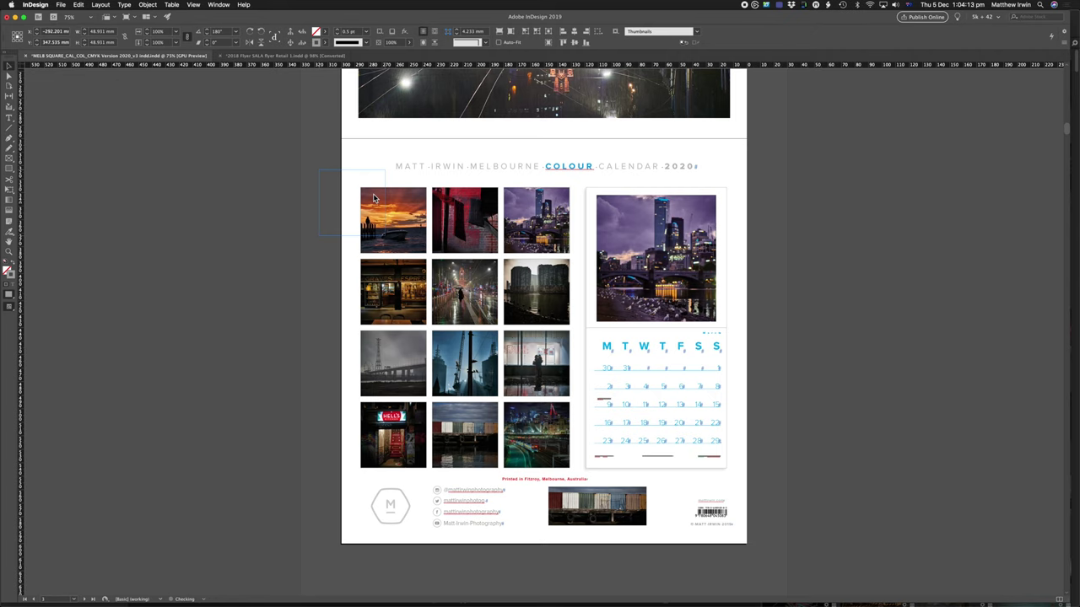
left_click_drag(374, 199, 374, 199)
key("super+z")
left_click(319, 244)
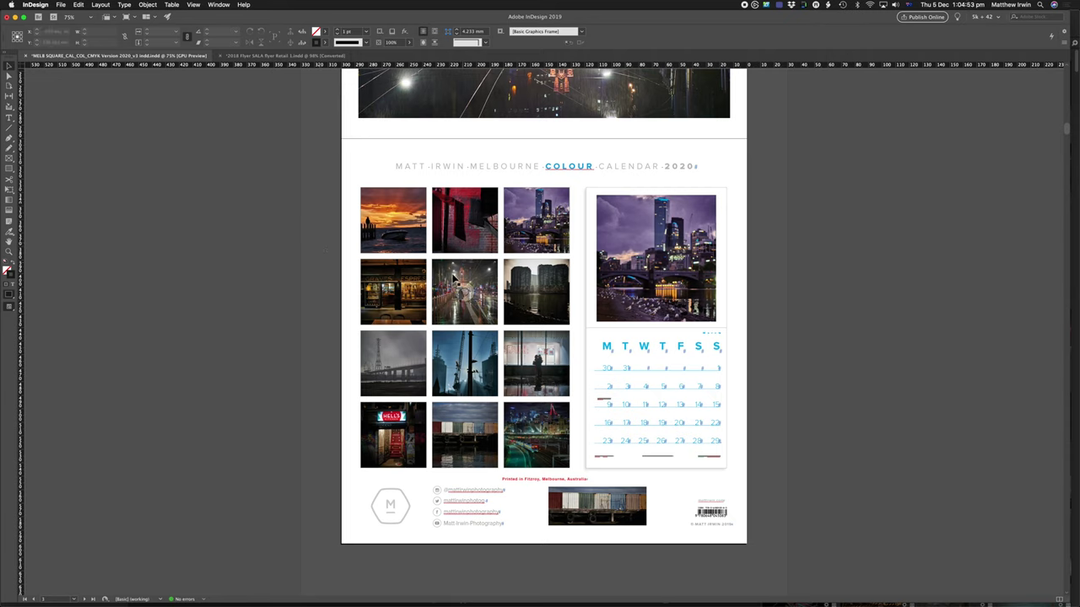
left_click(545, 344)
left_click(432, 335)
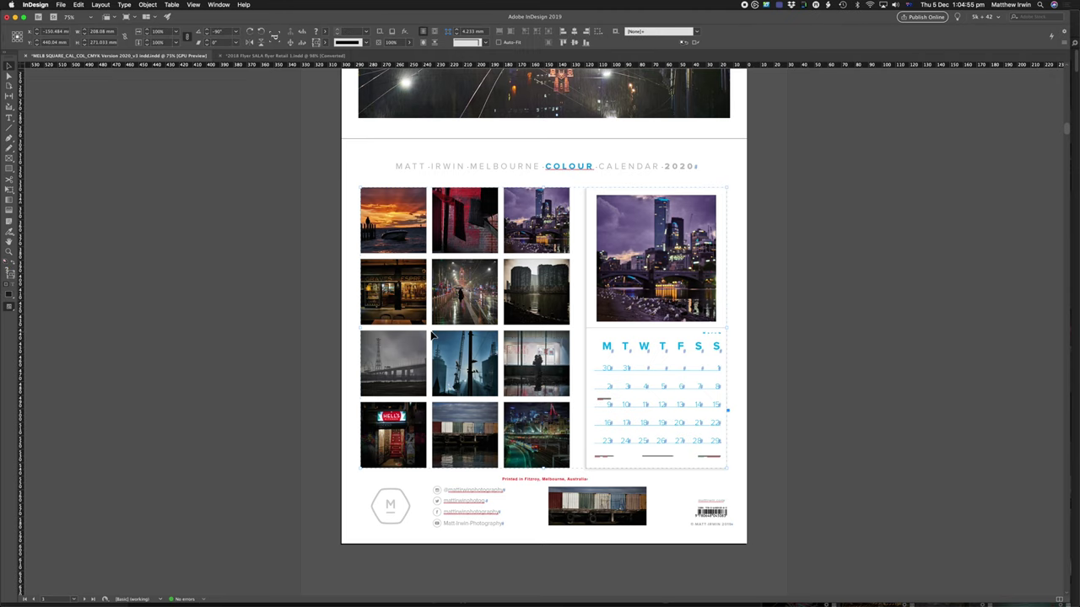
scroll(432, 336, "down", 1)
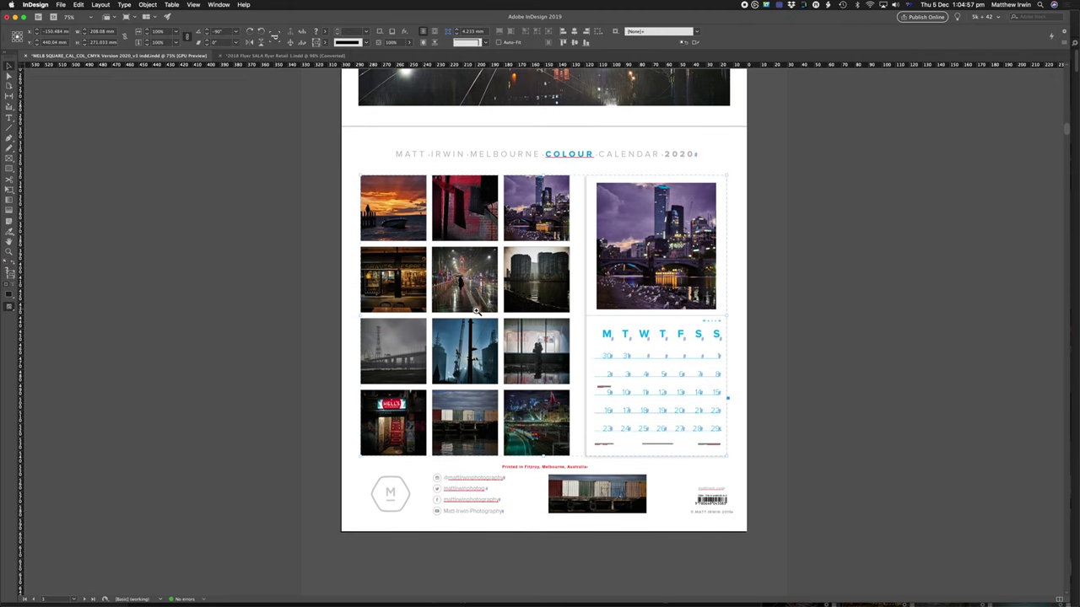
key("super+space")
scroll(499, 319, "down", 1)
Step: Zoom to 125% on the back cover's photo grid beside the March 2020 calendar
left_click(503, 334, "super")
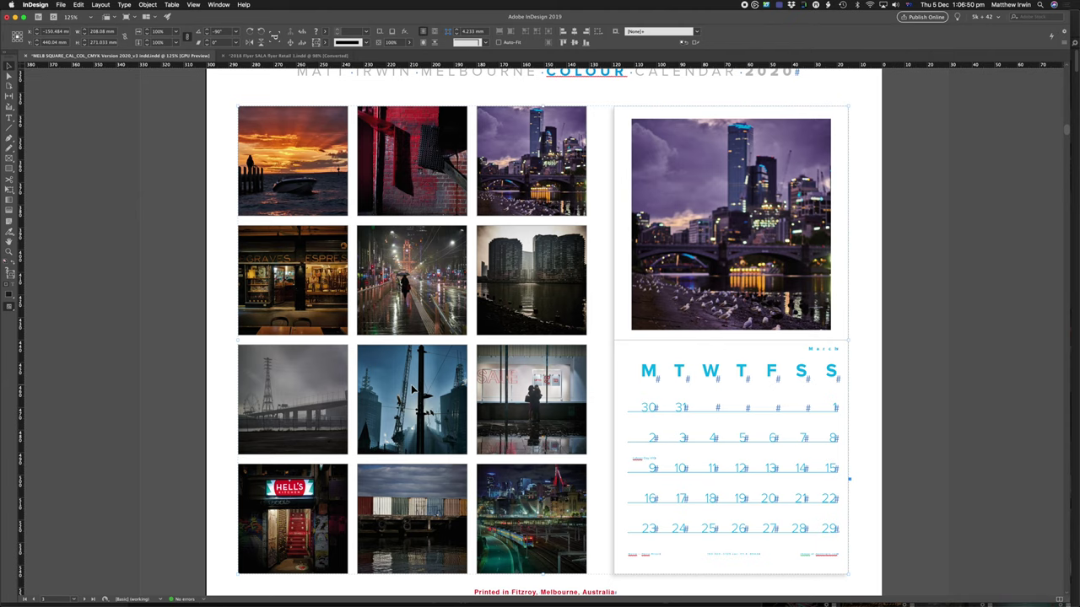
Step: Zoom out to 50% and page past January, February and March to the April calendar page
key("super+minus")
key("super+minus")
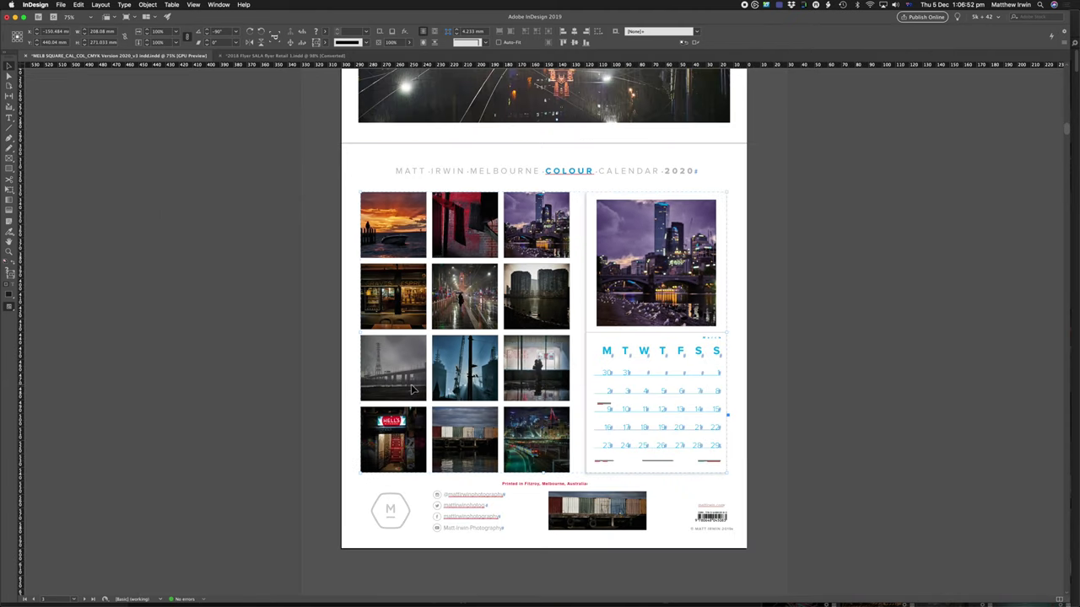
key("shift+Page_Down")
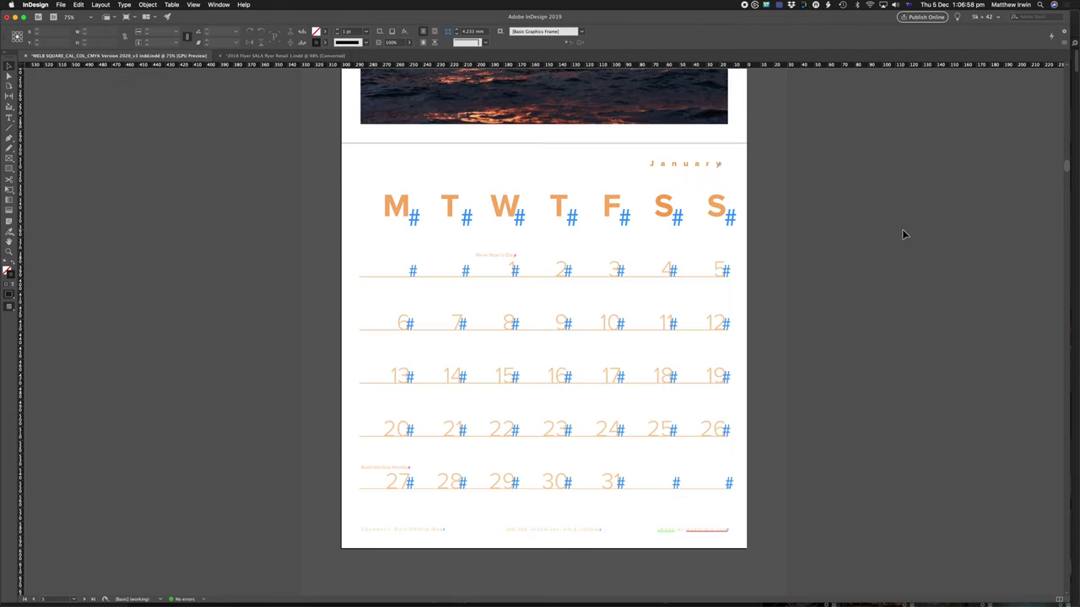
key("super+minus")
scroll(785, 226, "up", 3)
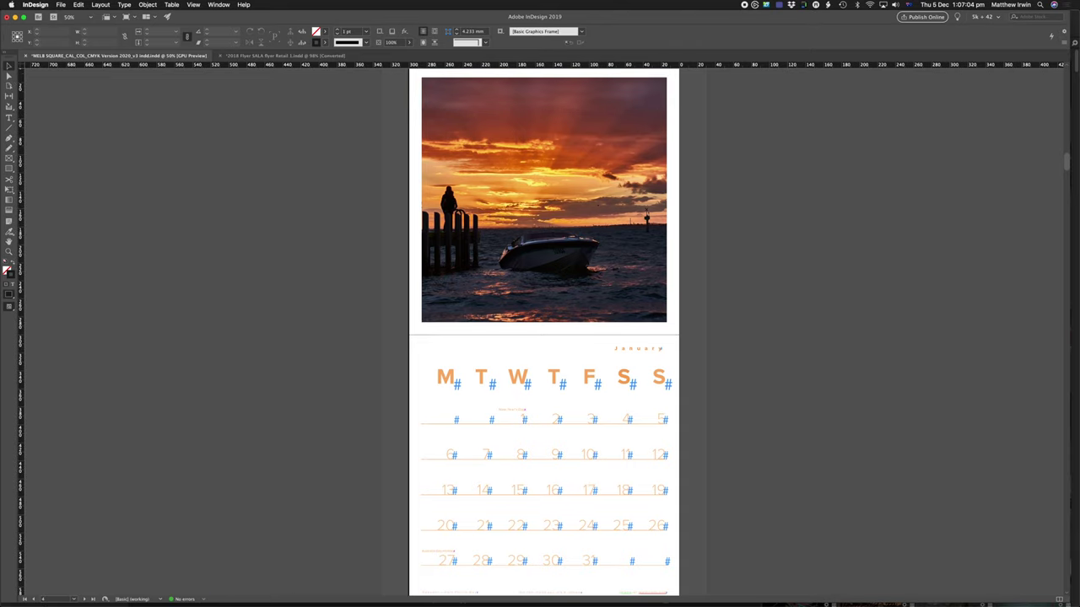
scroll(908, 261, "down", 10)
scroll(908, 261, "up", 5)
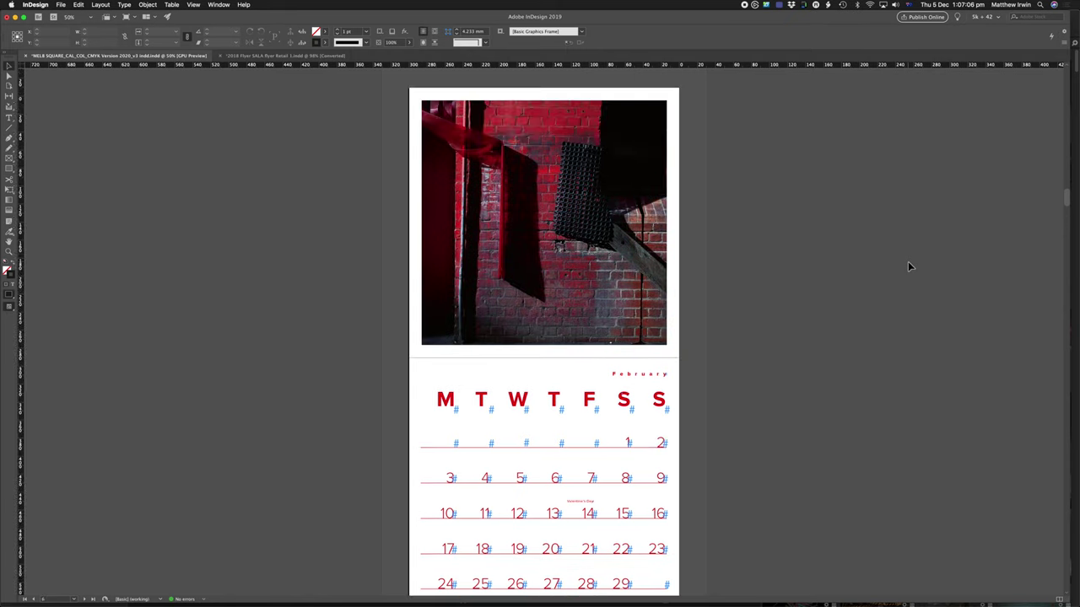
scroll(909, 266, "up", 1)
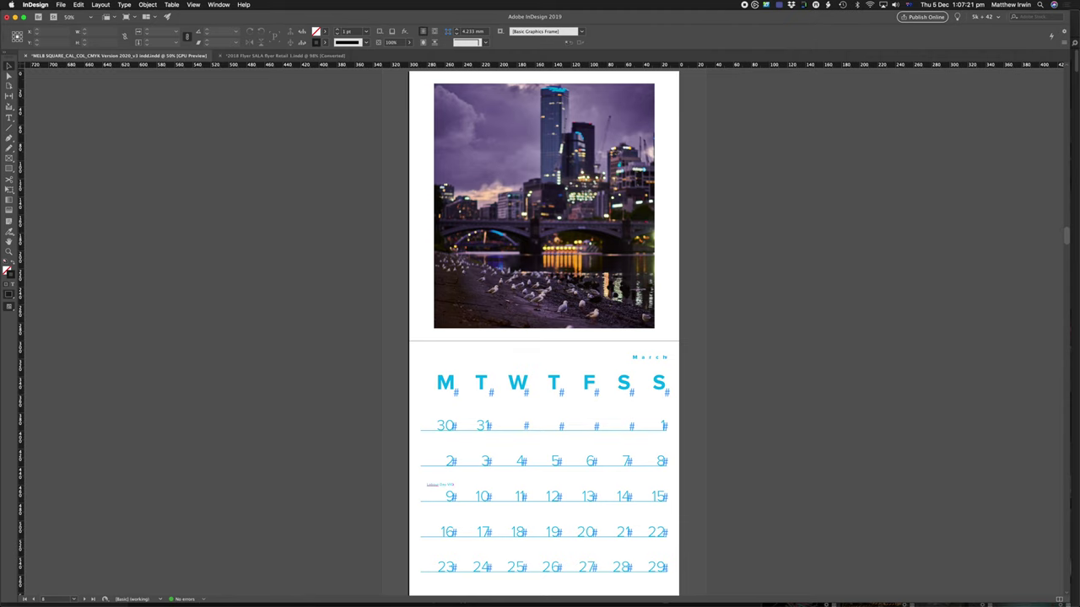
key("shift+Page_Down")
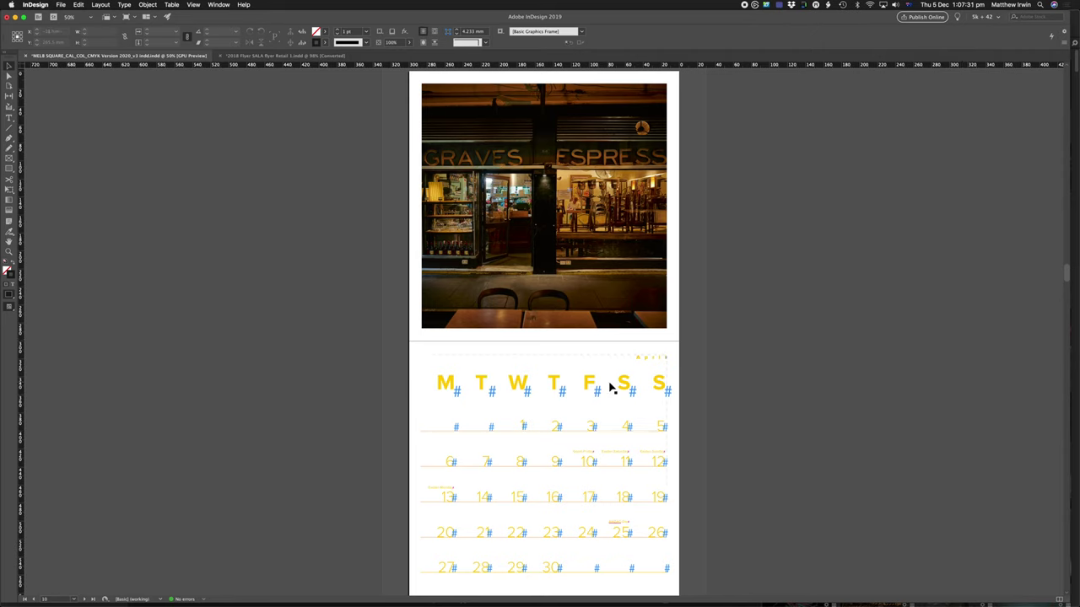
left_click(61, 4)
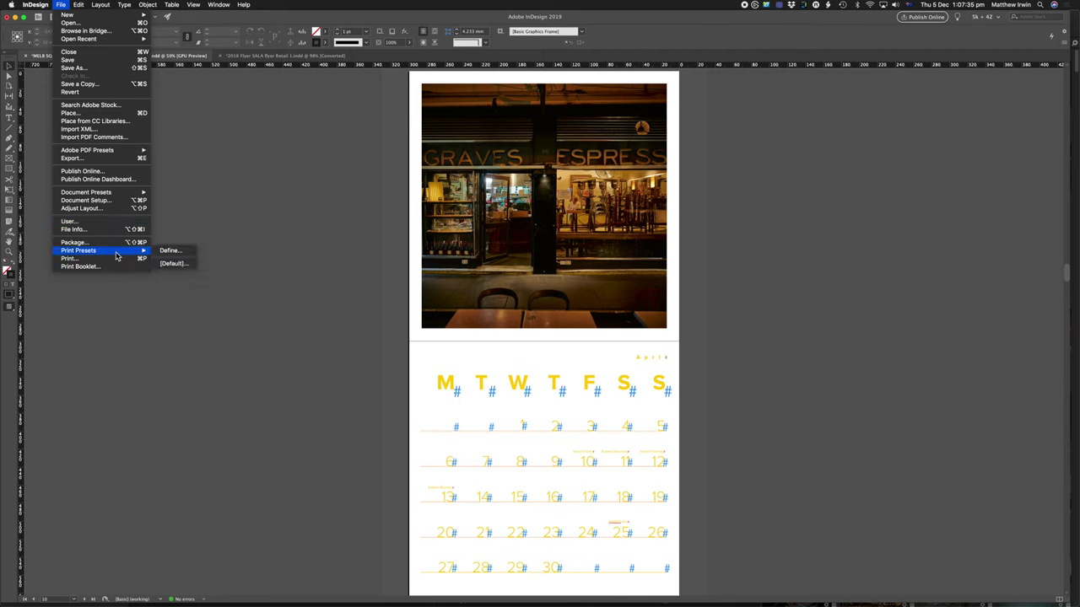
mouse_move(129, 154)
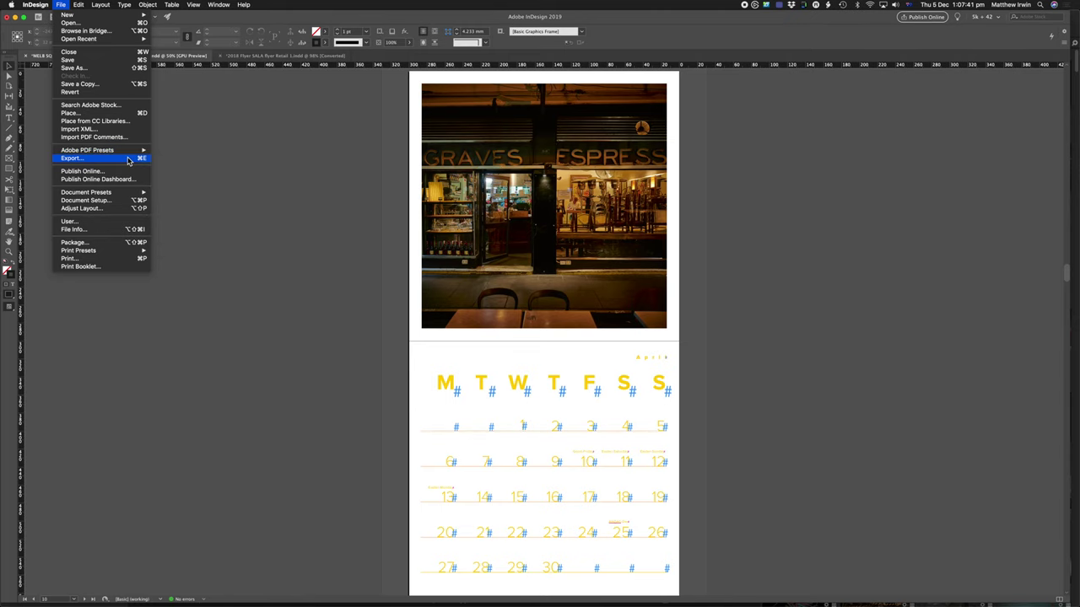
left_click(131, 159)
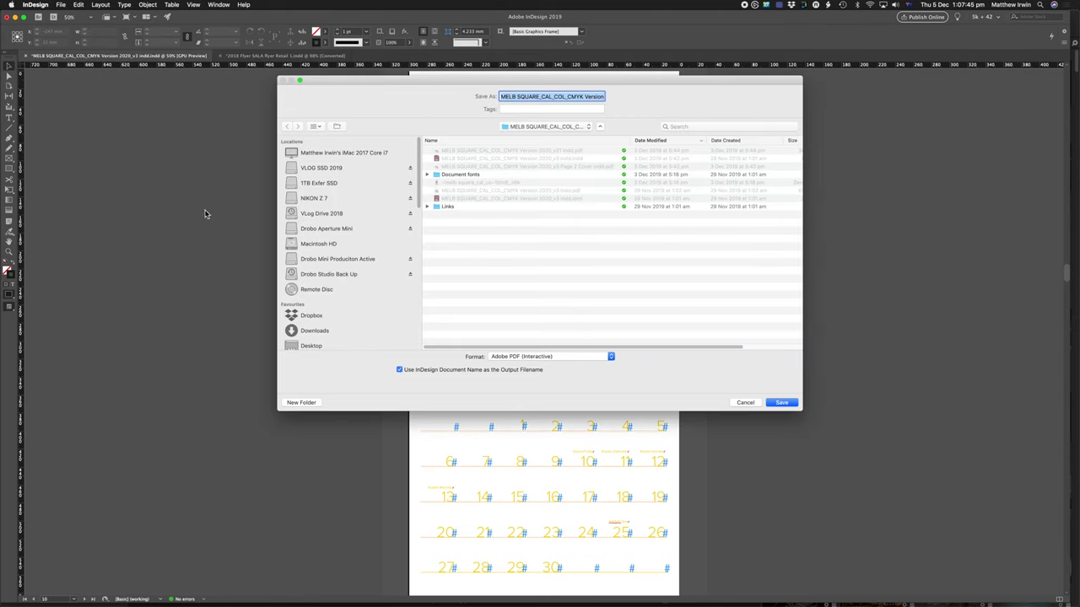
left_click(533, 356)
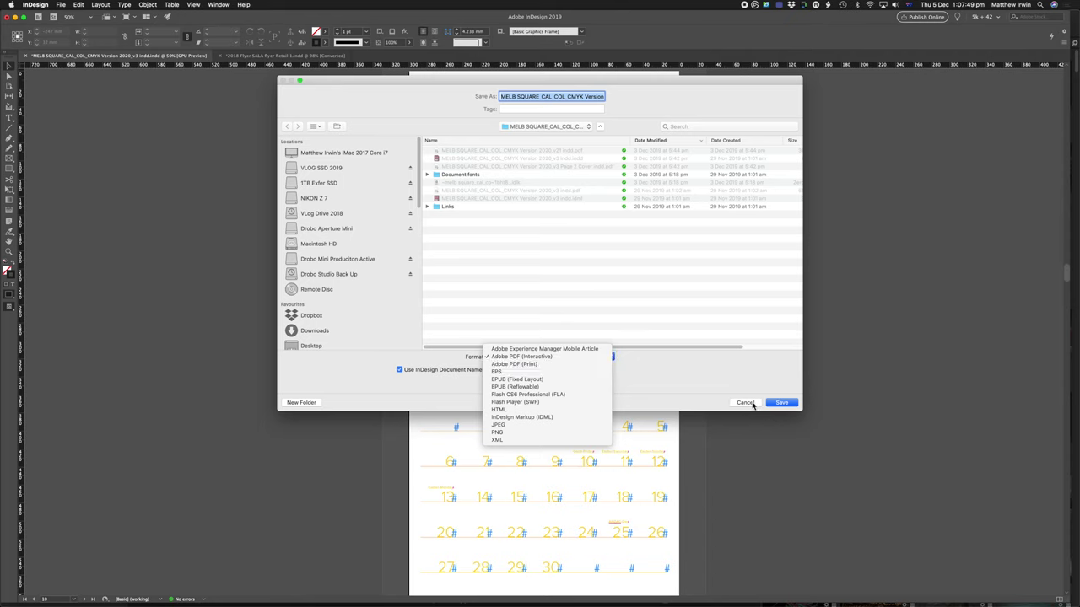
left_click(546, 365)
left_click(749, 404)
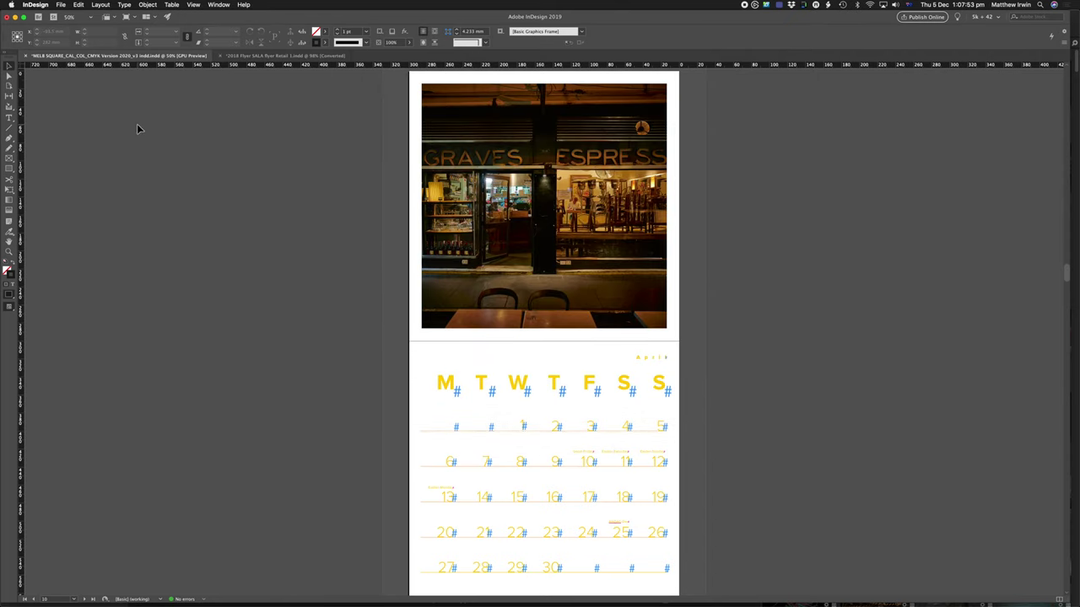
left_click(61, 5)
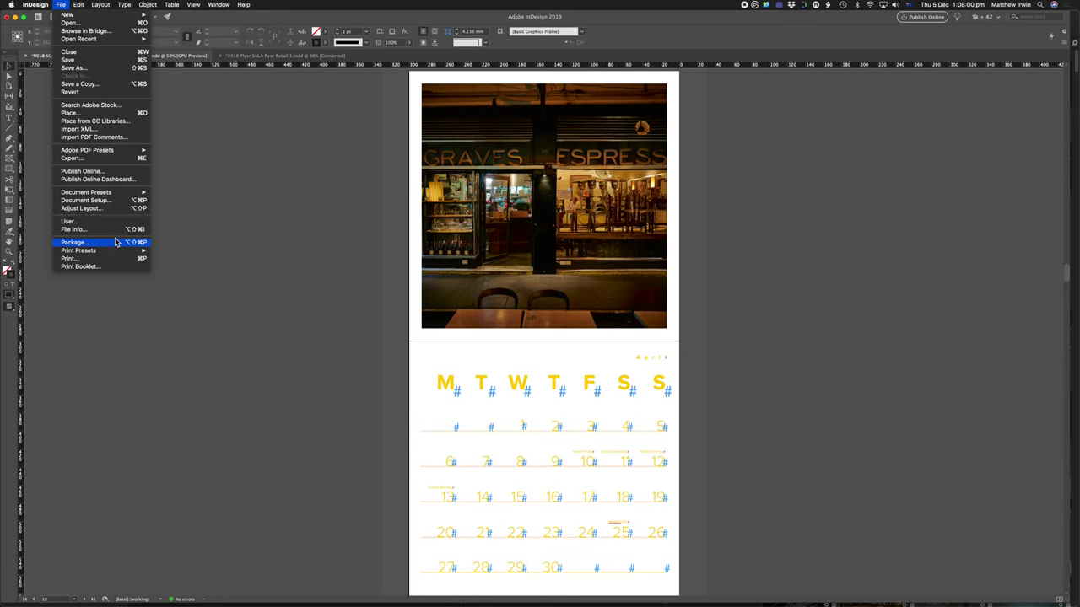
left_click(232, 231)
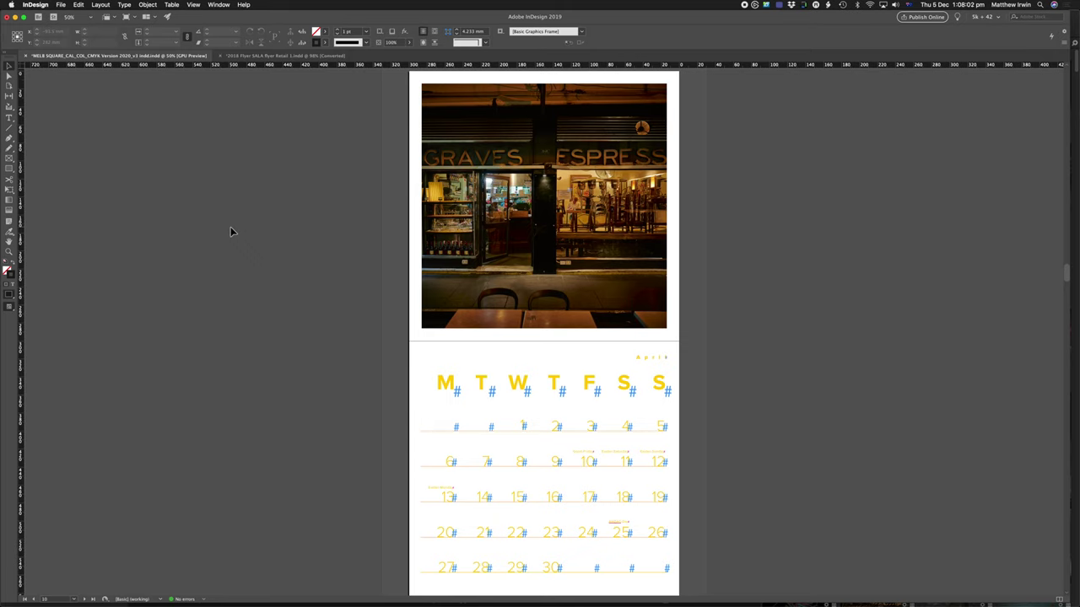